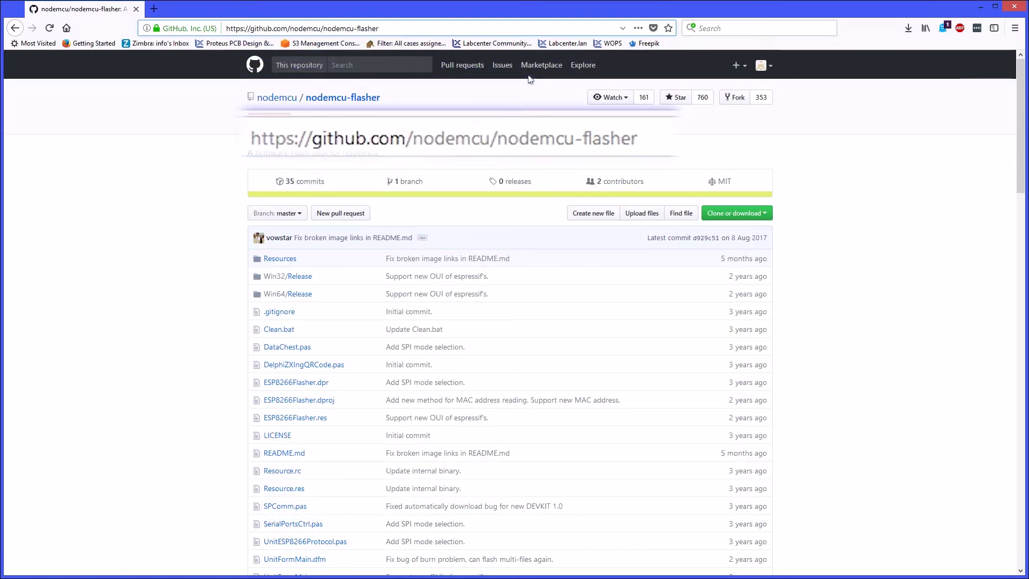
# Download nodemcu-flasher as a ZIP, open its Win64\Release folder, and switch to Computer Management
pyautogui.click(743, 216)
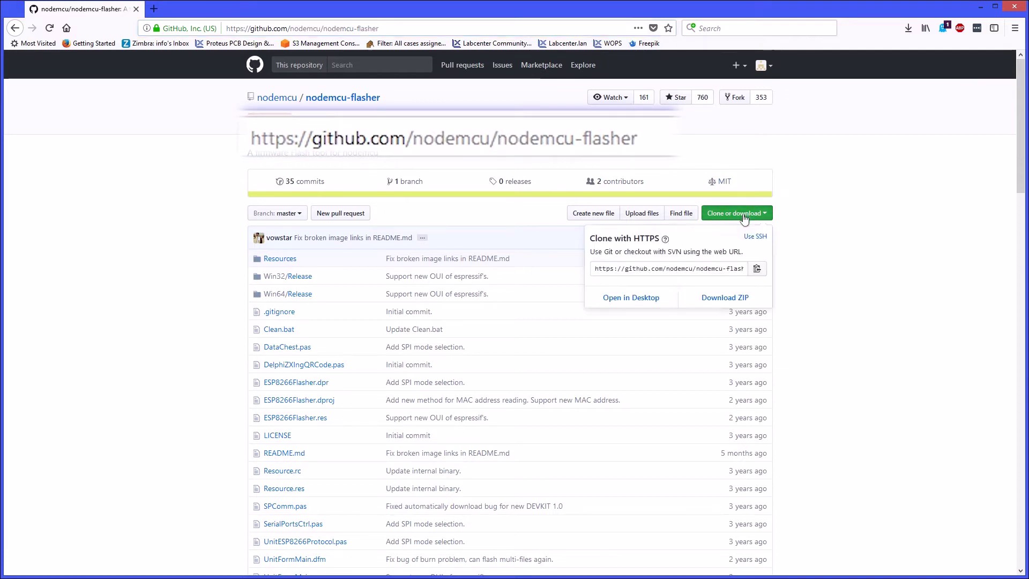
pyautogui.click(723, 303)
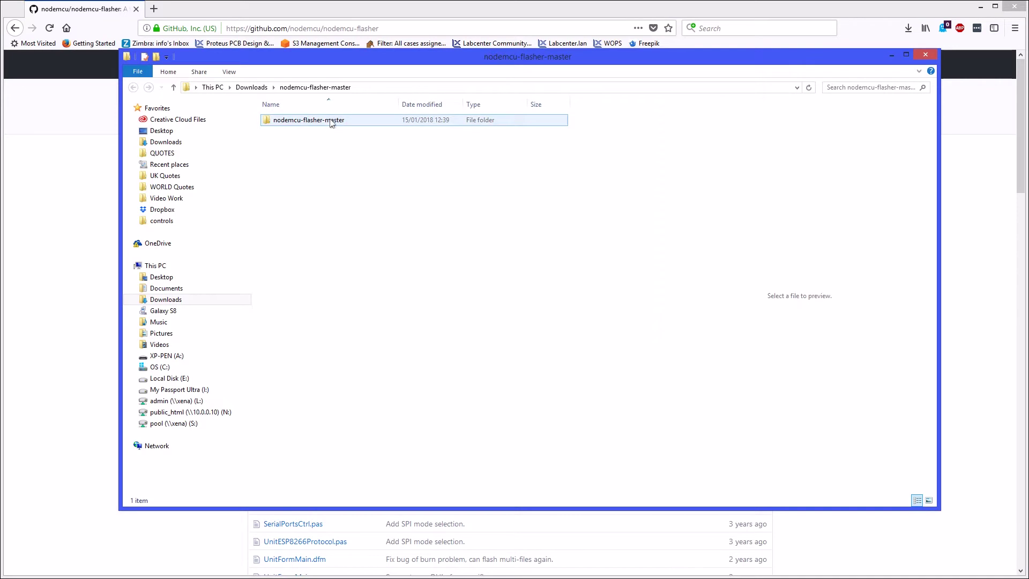
pyautogui.doubleClick(329, 121)
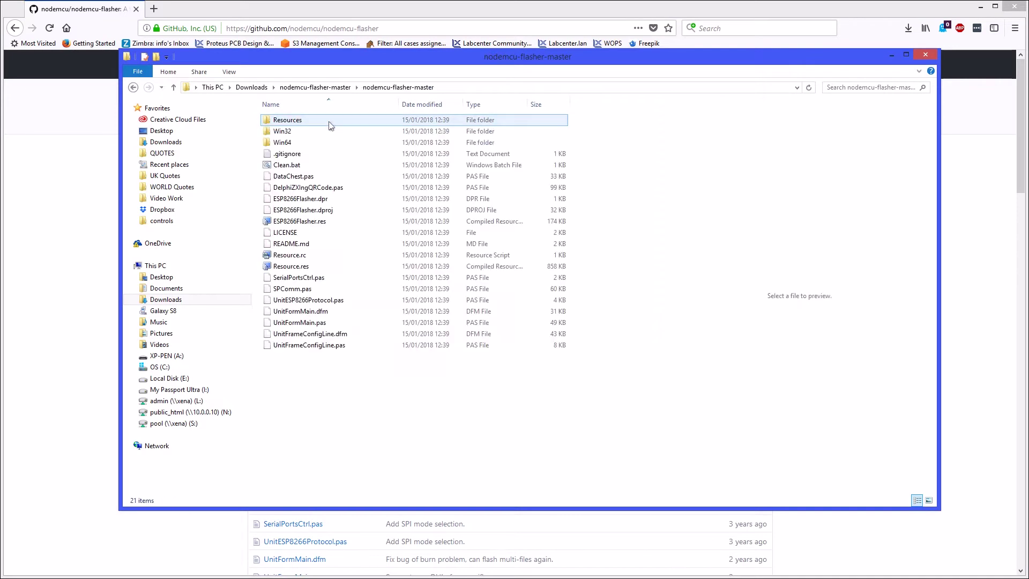
pyautogui.doubleClick(329, 143)
pyautogui.click(332, 122)
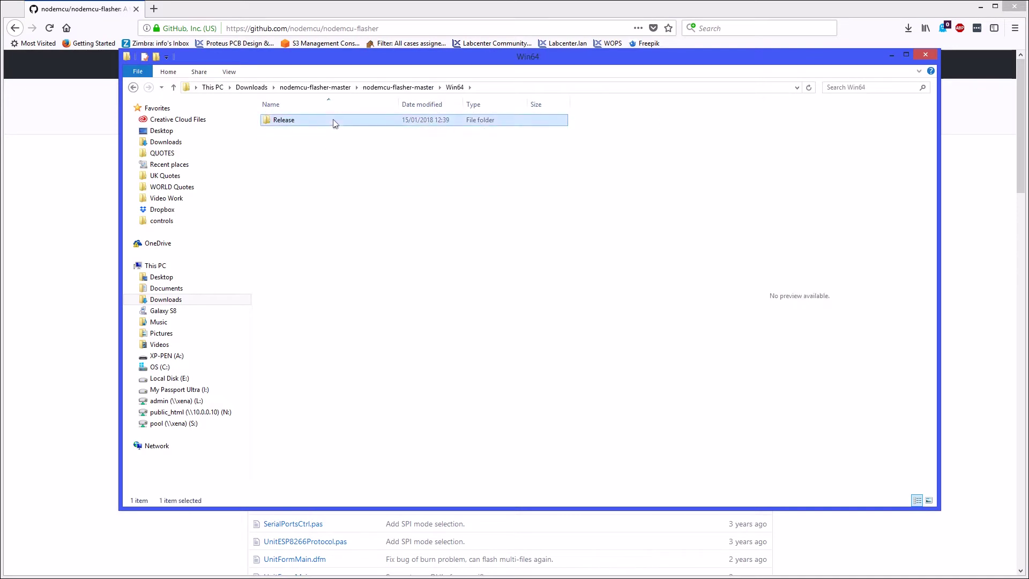
pyautogui.doubleClick(333, 122)
pyautogui.hotkey('alt', 'Tab')
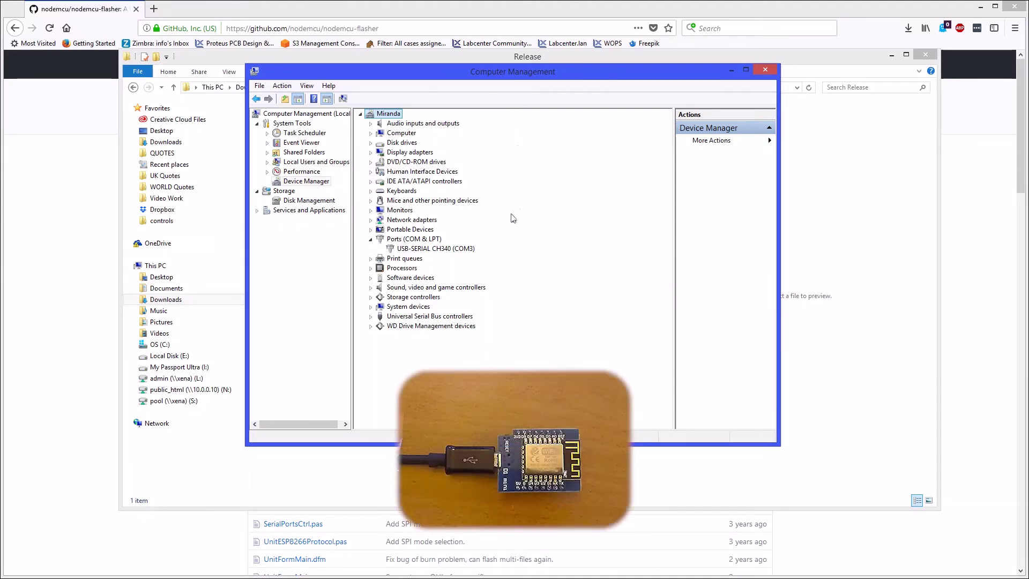
# Confirm in Device Manager that the board is USB-SERIAL CH340 on COM3
pyautogui.click(461, 251)
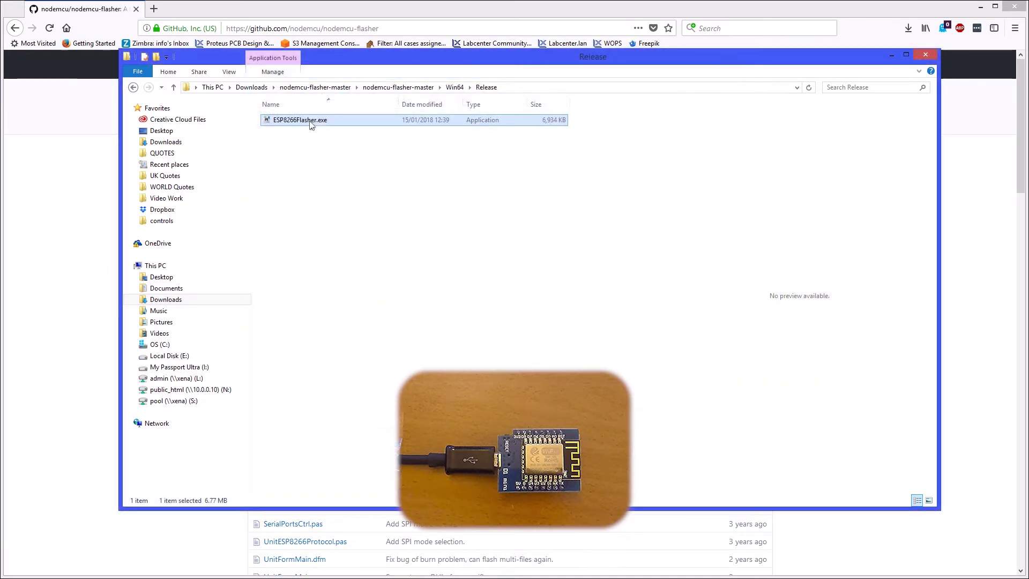
# Run ESP8266Flasher.exe and point its first binary at VFPServer.ino.d1_mini.bin, offset 0x00000
pyautogui.doubleClick(311, 121)
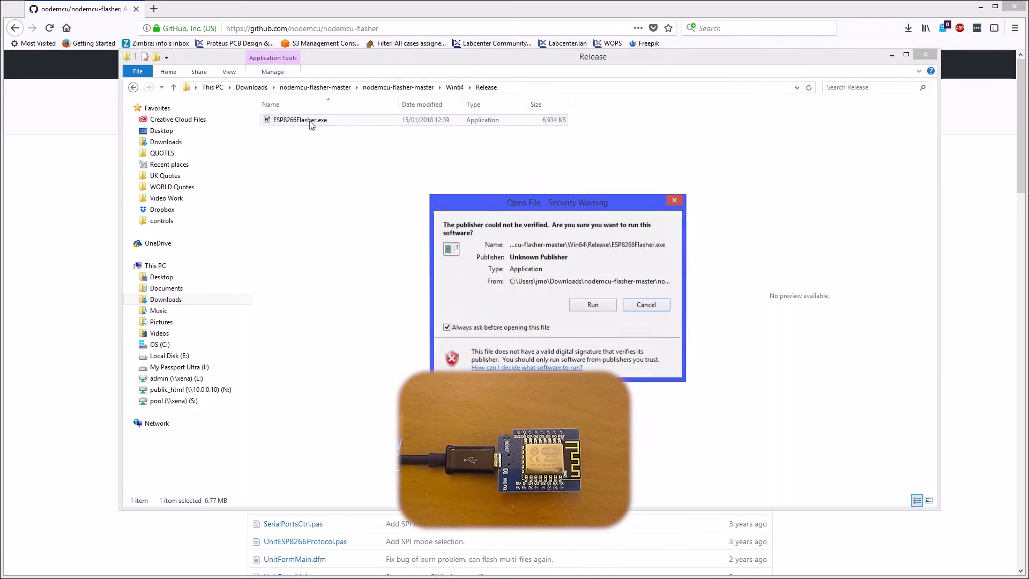
pyautogui.click(578, 308)
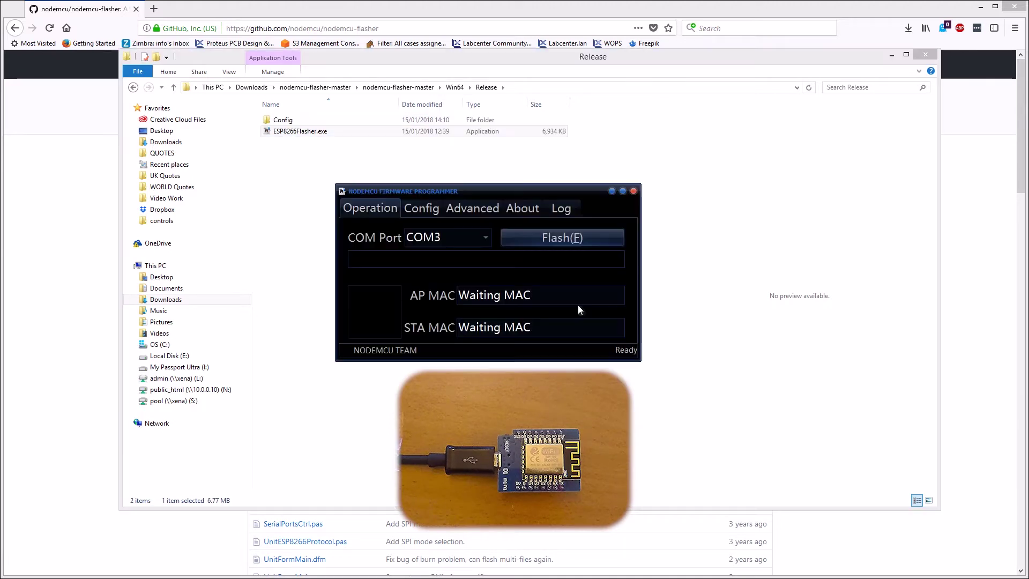
pyautogui.click(423, 210)
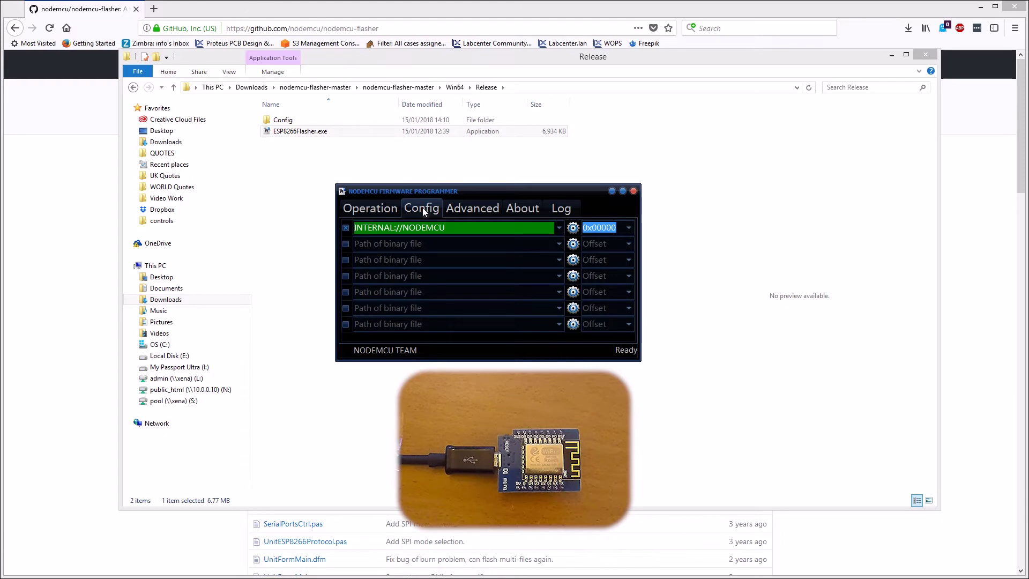
pyautogui.click(558, 229)
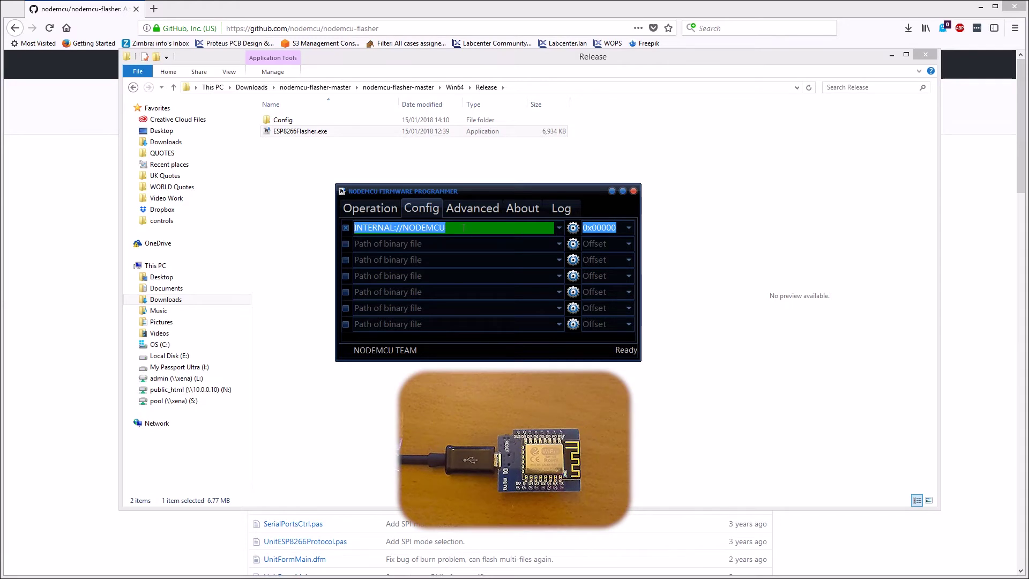
pyautogui.hotkey('ctrl', 'v')
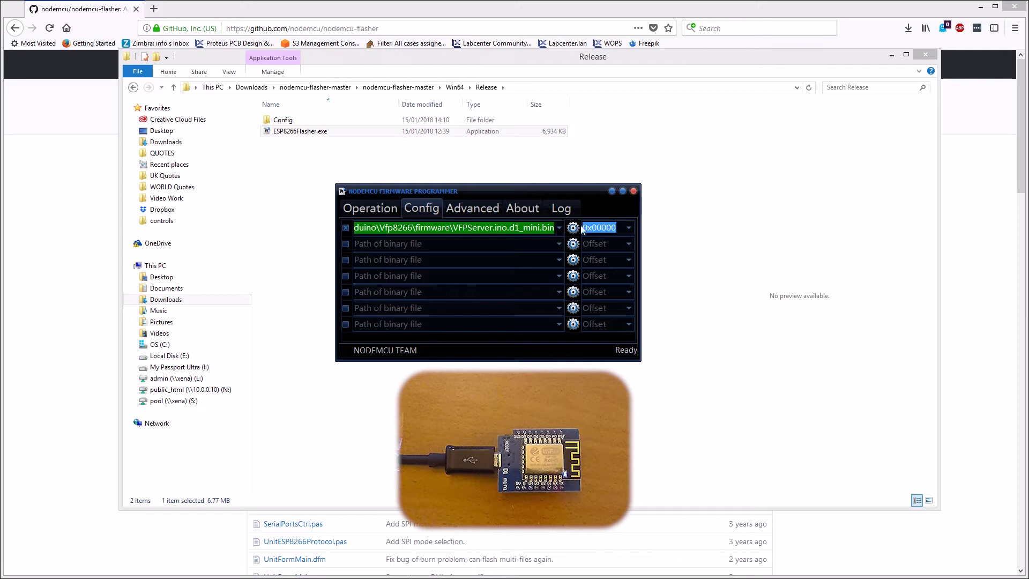
pyautogui.click(371, 211)
# Flash the VFPServer firmware to the board on COM3, then close the flasher when finished
pyautogui.click(536, 238)
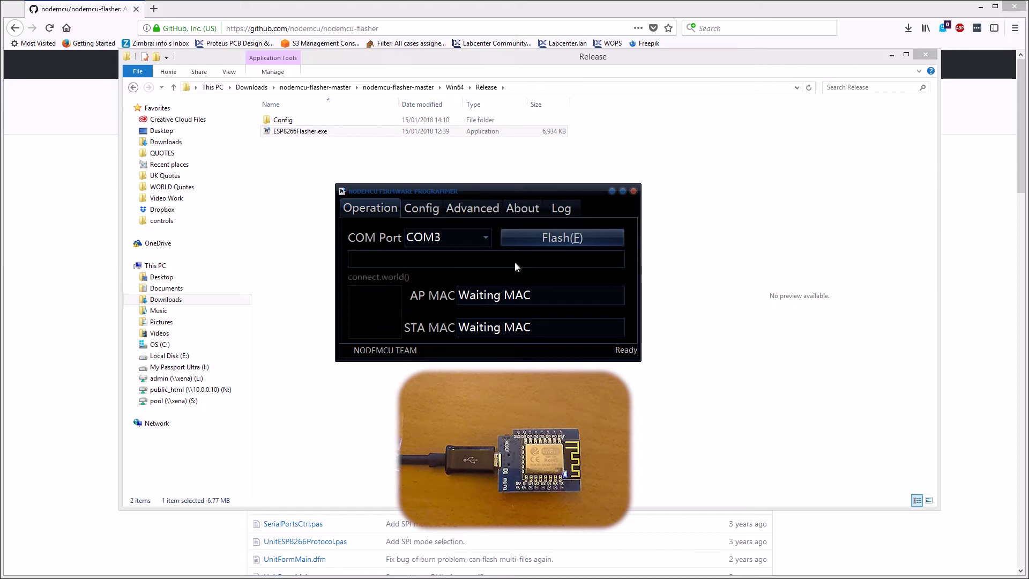
pyautogui.click(552, 237)
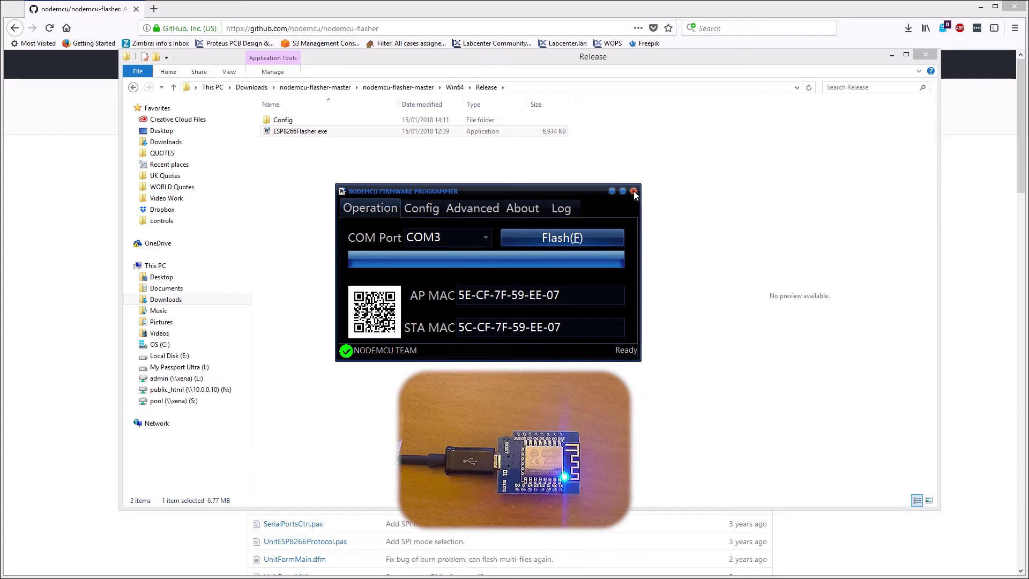
pyautogui.click(634, 192)
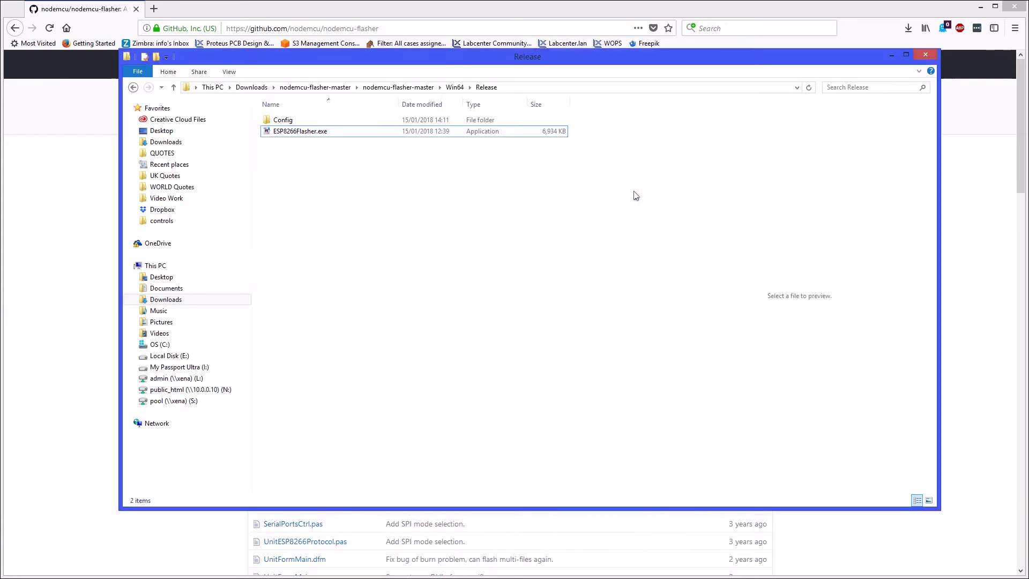
# Browse to 192.168.4.1 in Firefox to reach the ESP8266 WiFi Configuration Manager
pyautogui.click(926, 55)
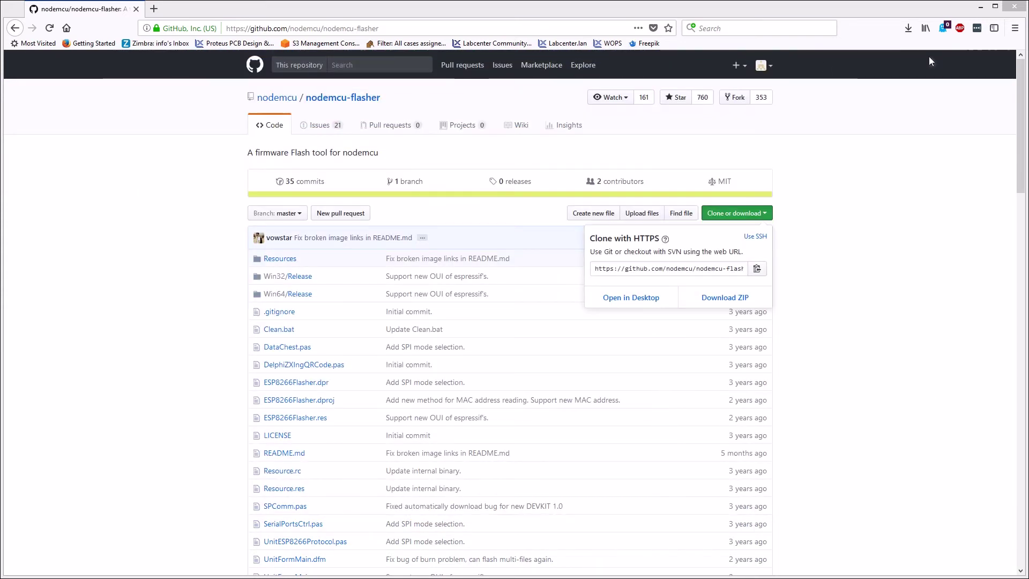
pyautogui.click(403, 28)
pyautogui.write('192')
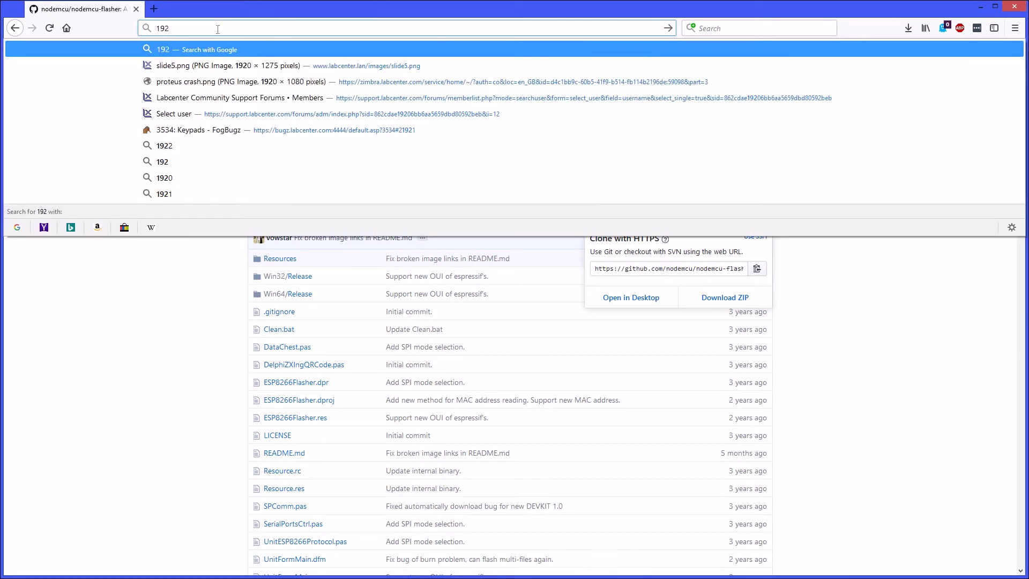
pyautogui.write('.16')
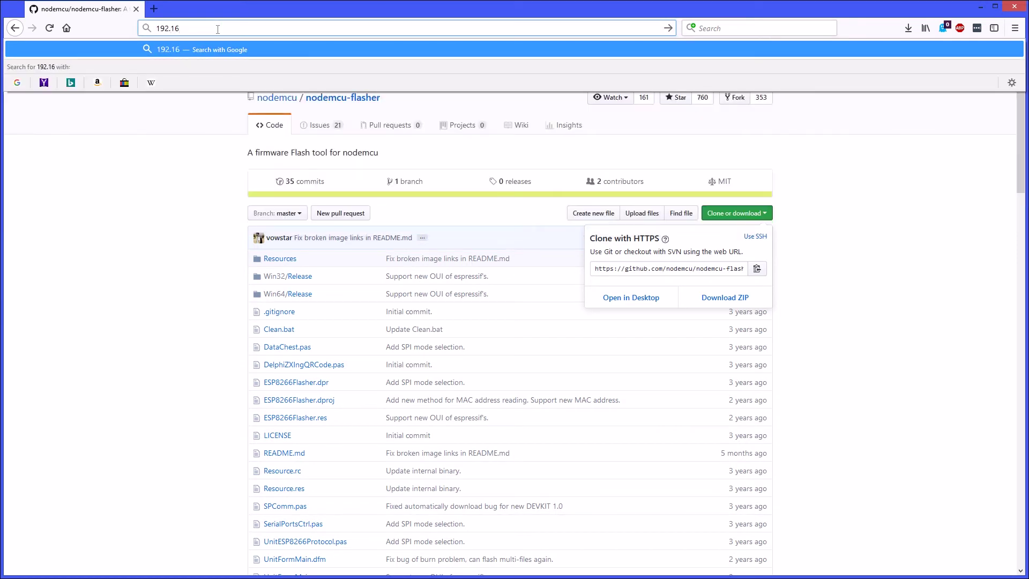
pyautogui.write('8.4.1')
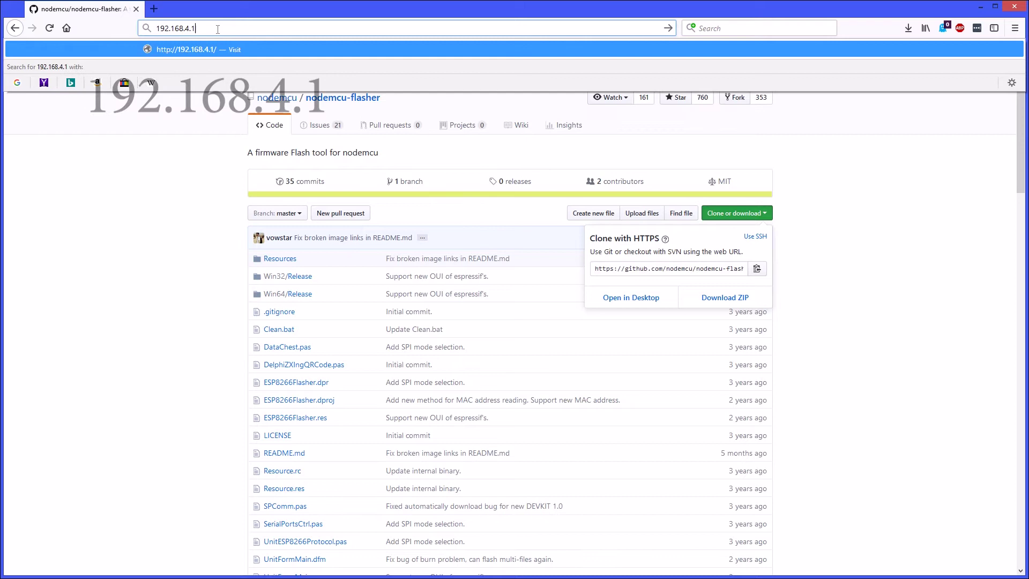
pyautogui.press('Return')
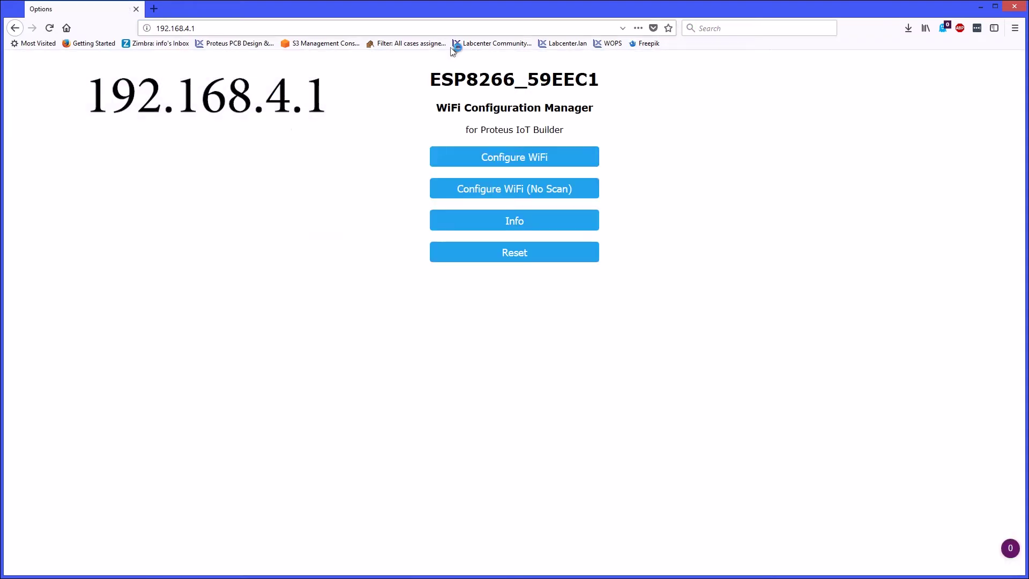
# Choose the Beechcroft-Labcenter network, enter its WiFi password, and save the configuration
pyautogui.click(518, 163)
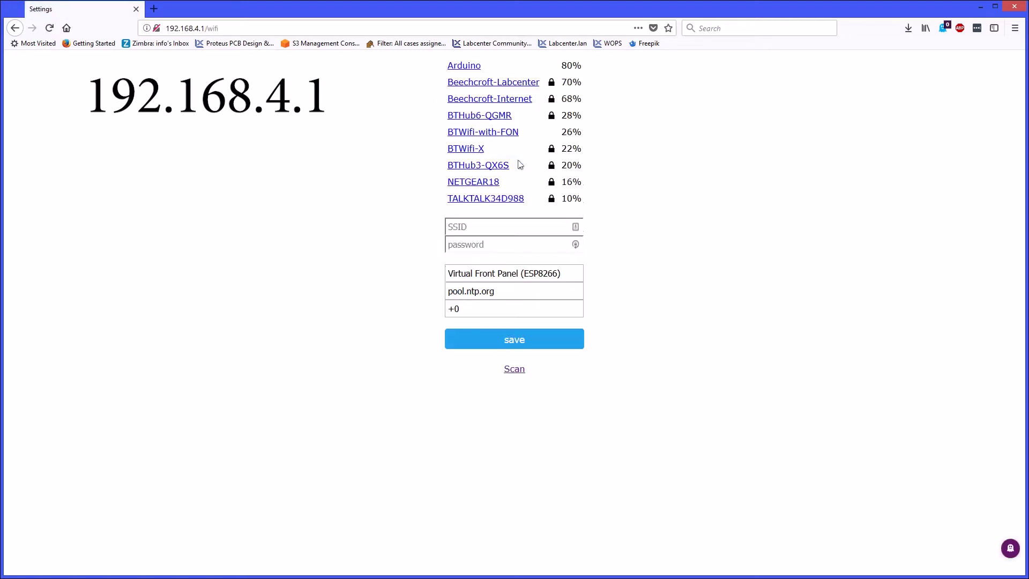
pyautogui.click(486, 85)
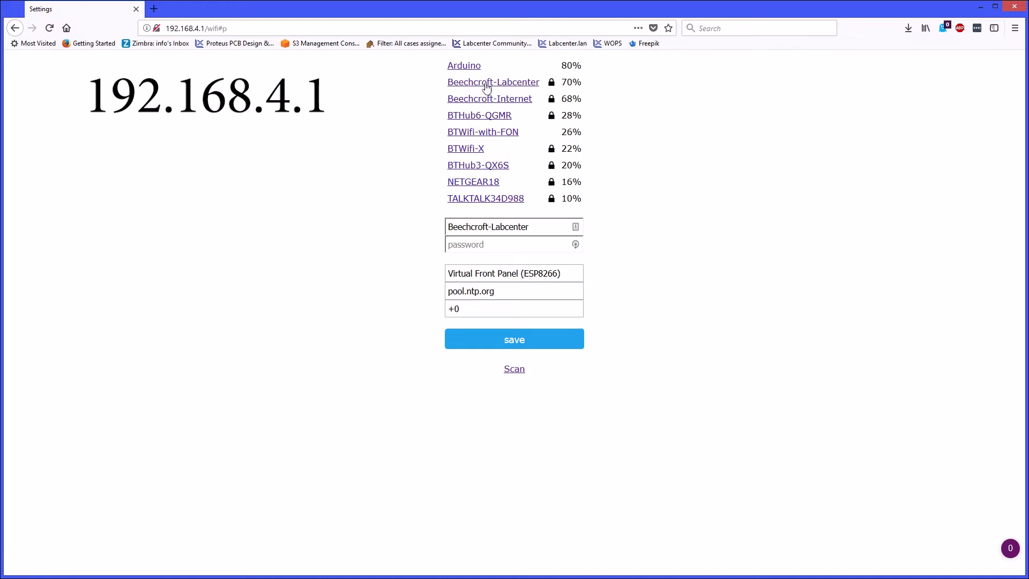
pyautogui.click(506, 245)
pyautogui.write('********')
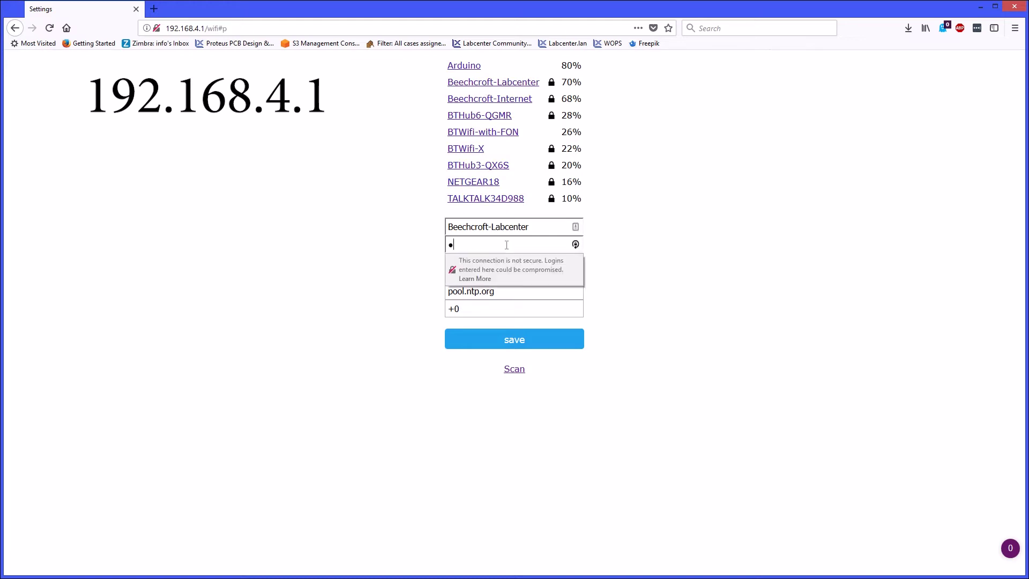
pyautogui.write('*********')
pyautogui.click(511, 345)
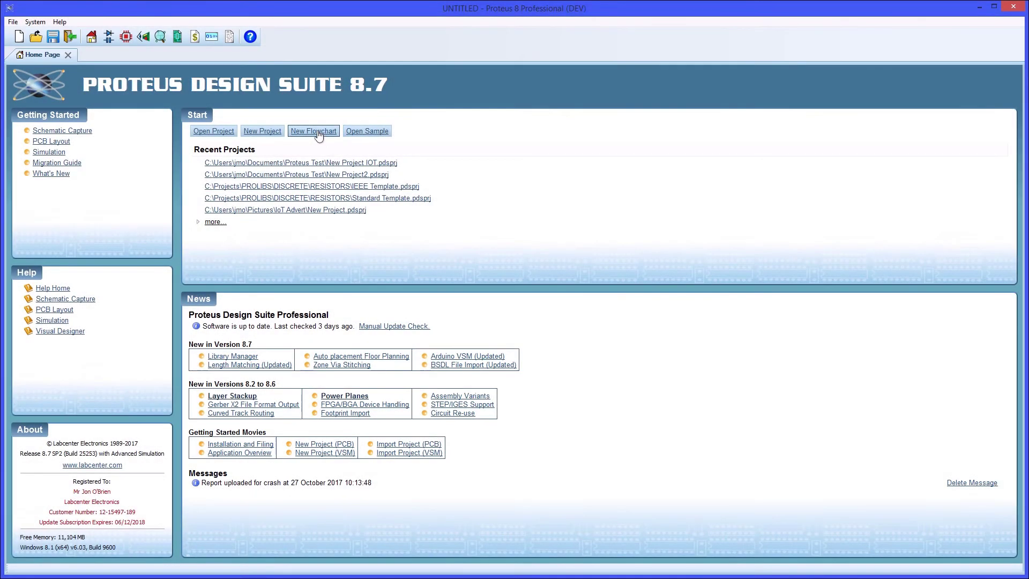
# Start a new flowchart project named Blink
pyautogui.click(318, 132)
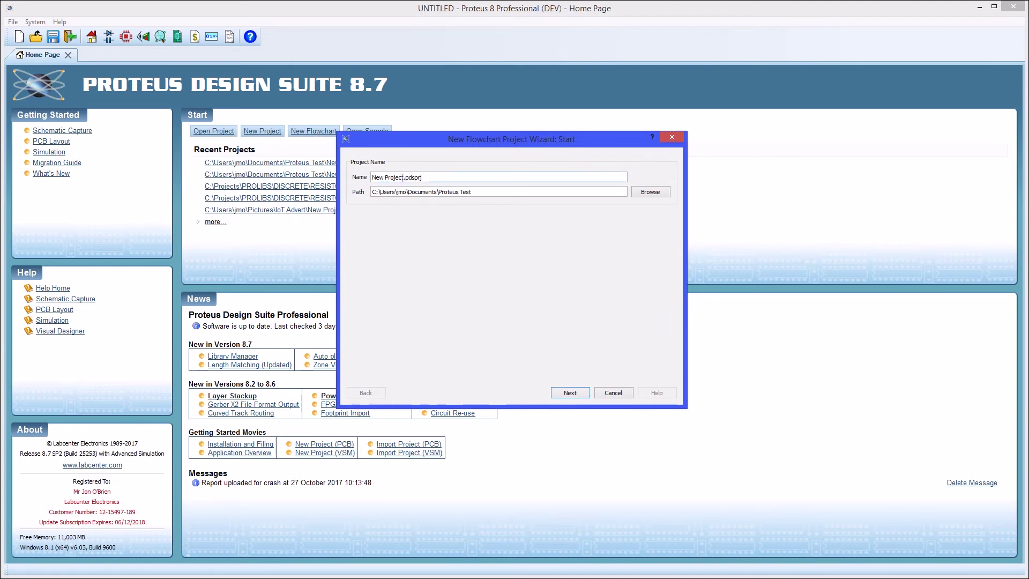
pyautogui.moveTo(402, 178); pyautogui.dragTo(368, 177)
pyautogui.write('Blink')
pyautogui.click(569, 392)
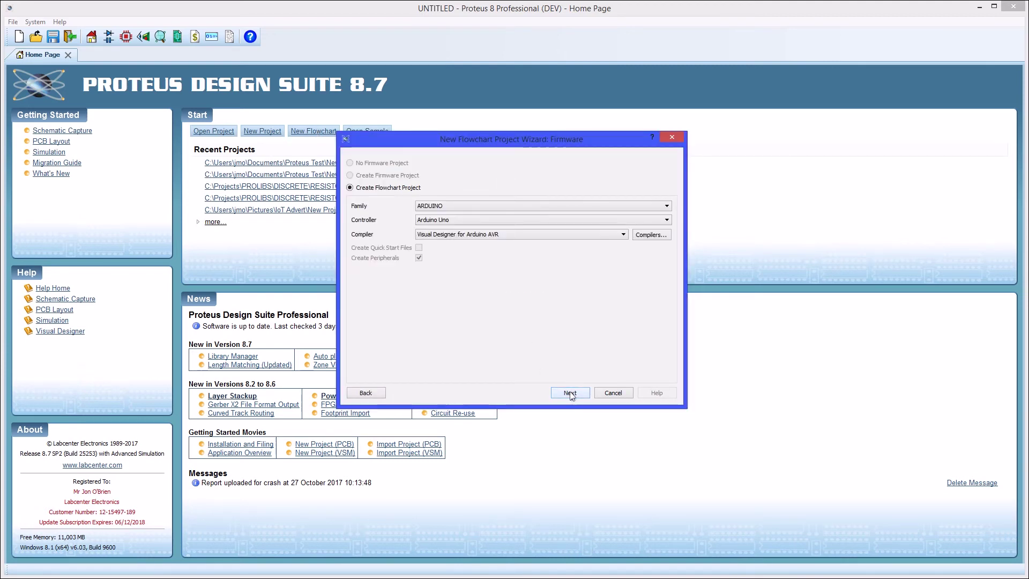
# Choose Arduino Uno as the controller and finish the project wizard
pyautogui.click(453, 221)
pyautogui.click(454, 242)
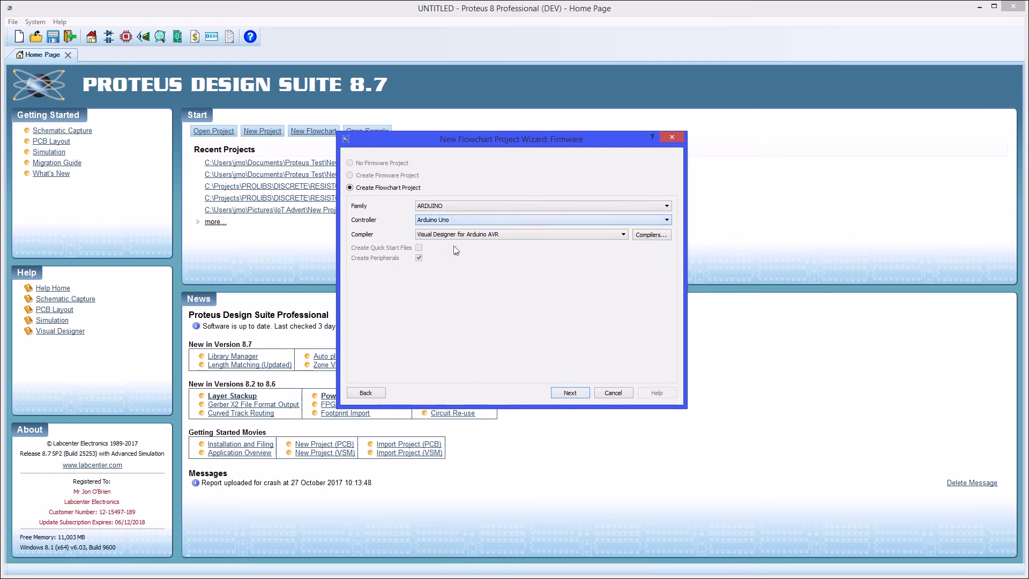
pyautogui.click(566, 396)
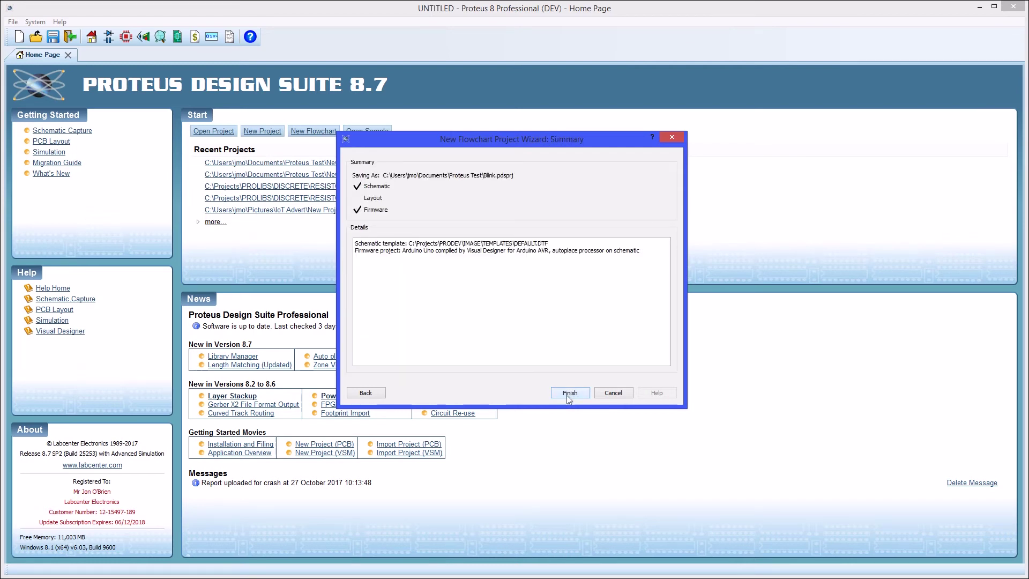
pyautogui.click(567, 397)
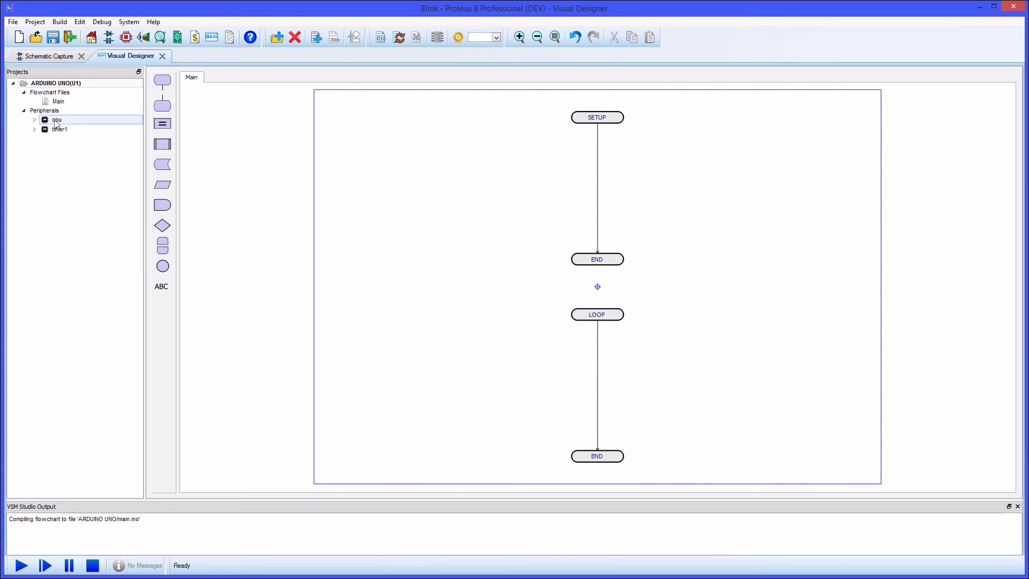
# Add the VFP Server (ESP8266) clip from the Internet of Things category
pyautogui.rightClick(57, 85)
pyautogui.click(81, 103)
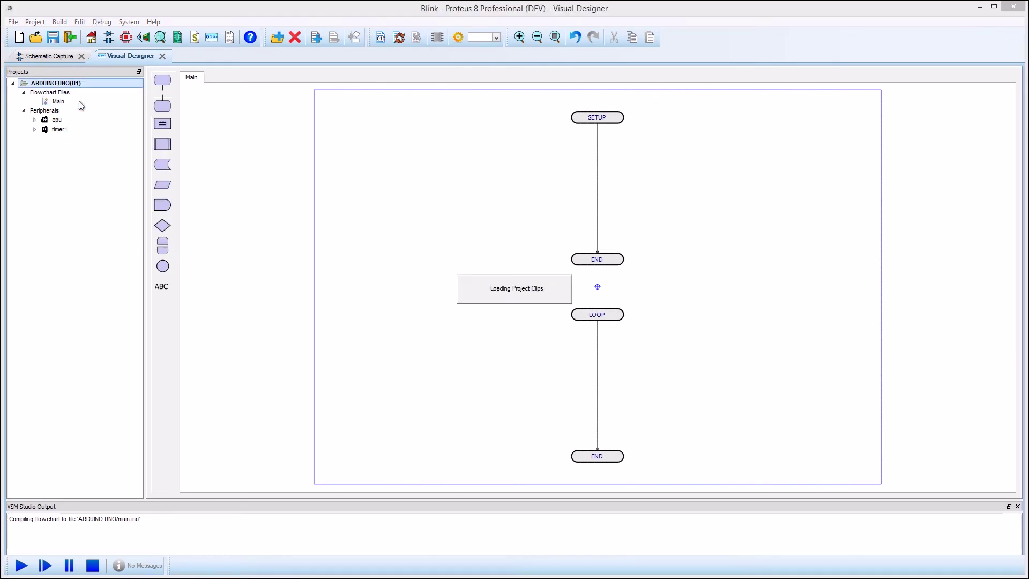
pyautogui.click(373, 183)
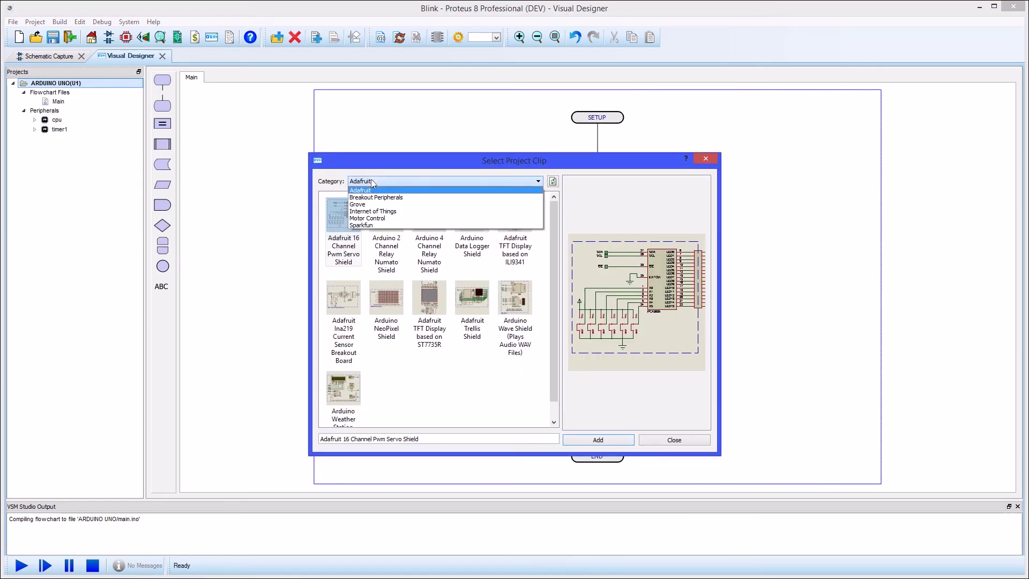
pyautogui.click(375, 211)
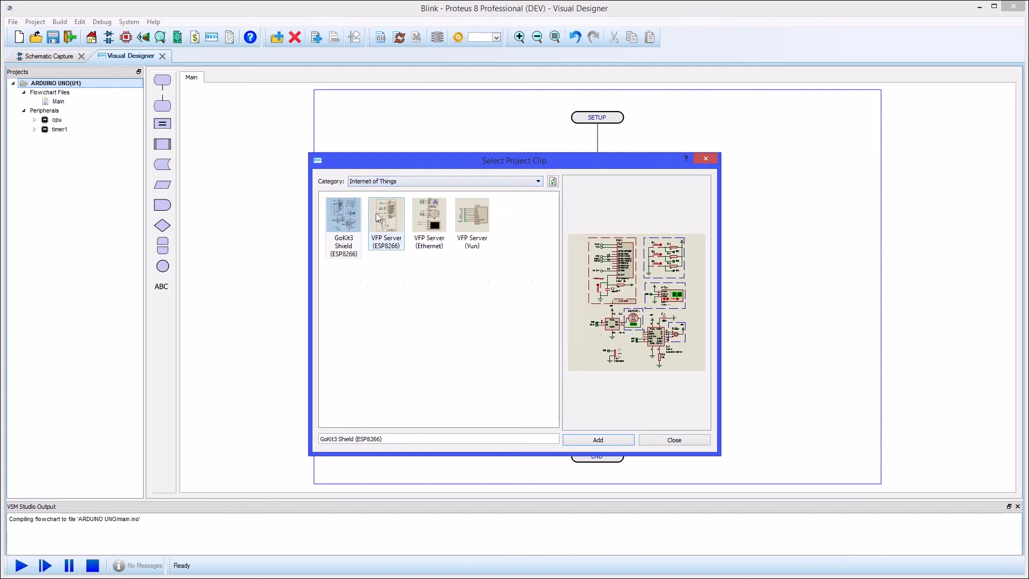
pyautogui.click(401, 235)
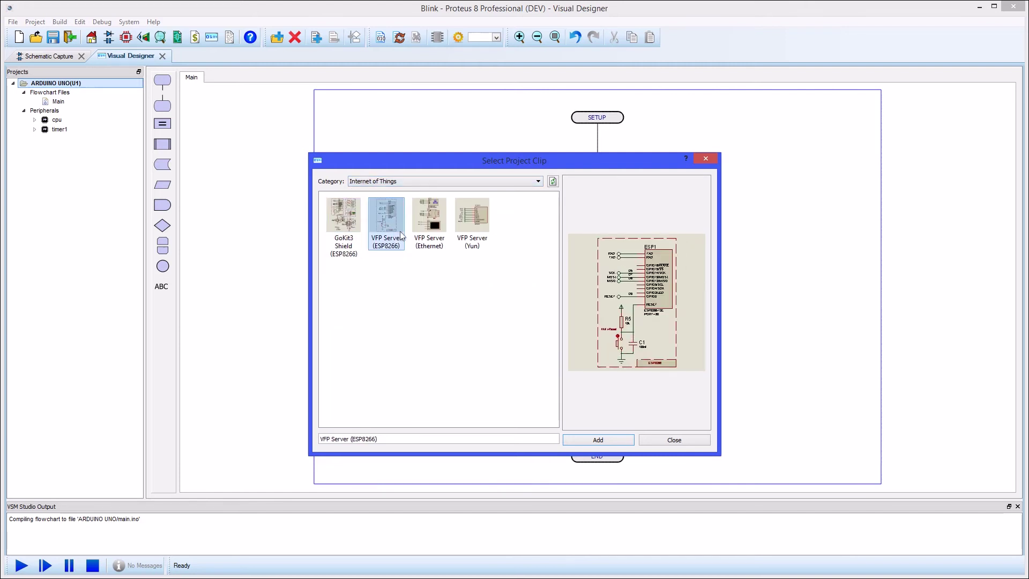
pyautogui.click(586, 441)
# Add the Grove LED (Blue) clip from the Grove category and view the schematic
pyautogui.click(421, 181)
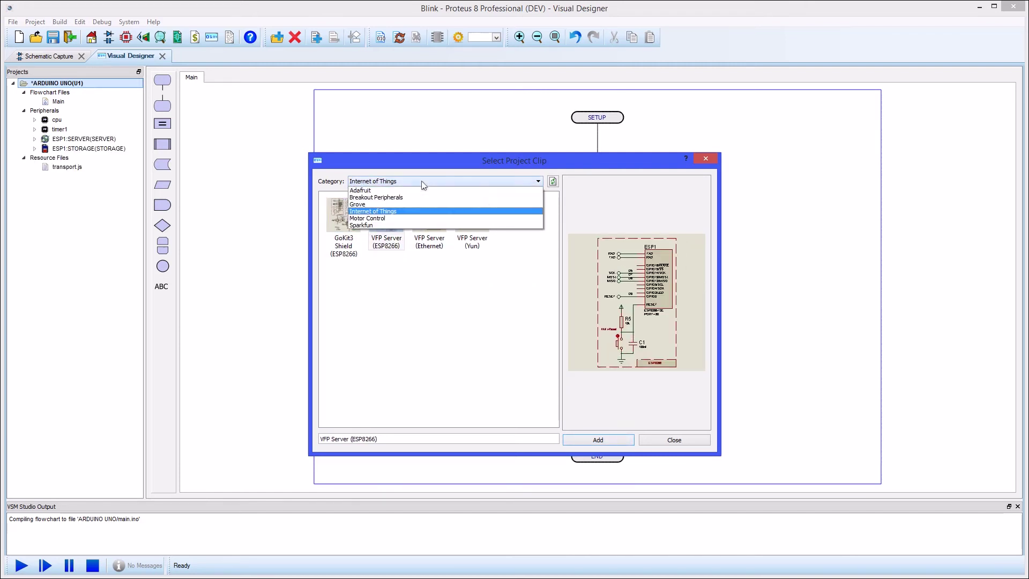
pyautogui.click(417, 205)
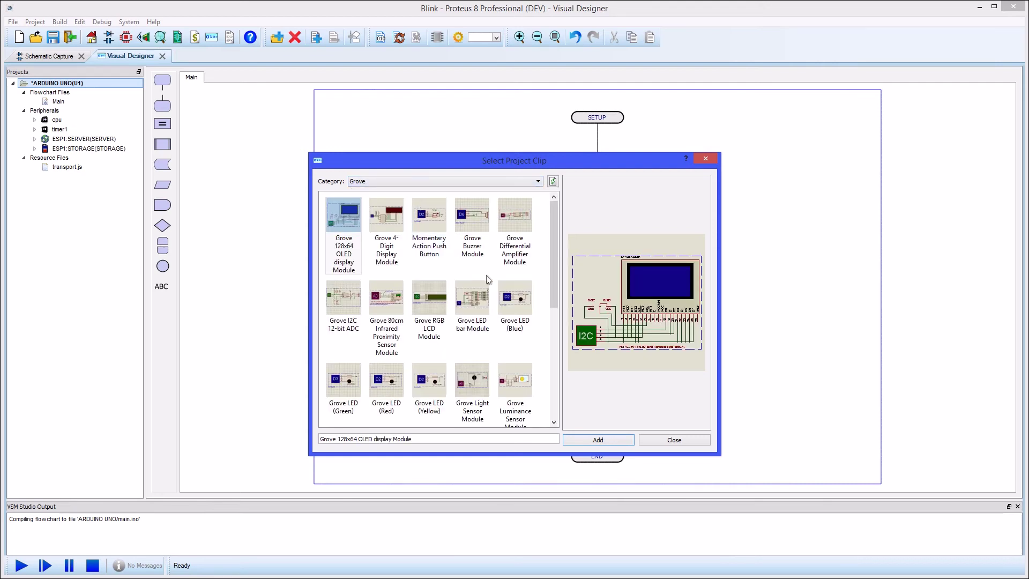
pyautogui.click(515, 304)
pyautogui.click(597, 441)
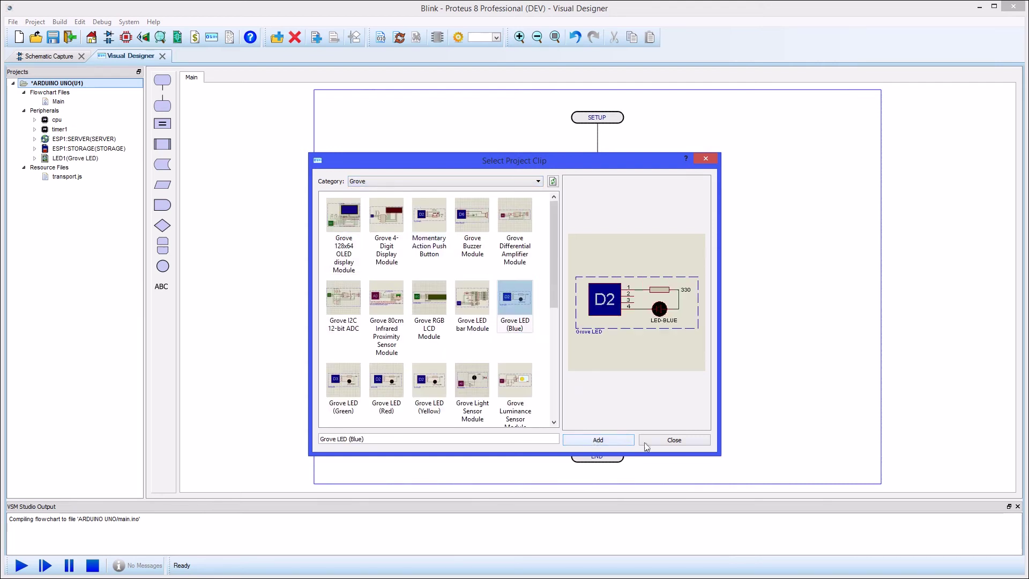
pyautogui.click(666, 440)
pyautogui.click(54, 56)
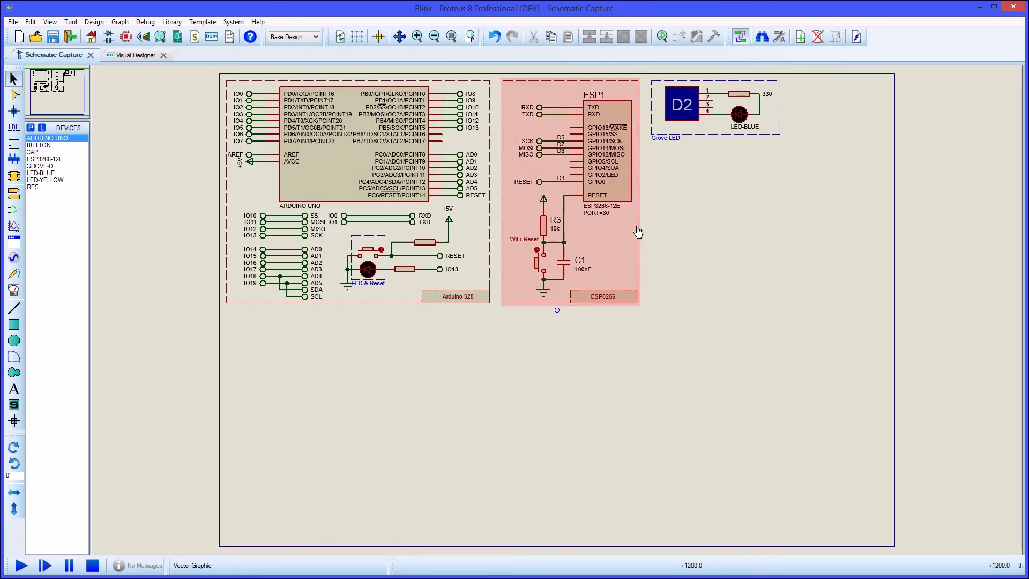
# Back in Visual Designer, expand ESP1:STORAGE to list its open, read and write methods
pyautogui.click(136, 56)
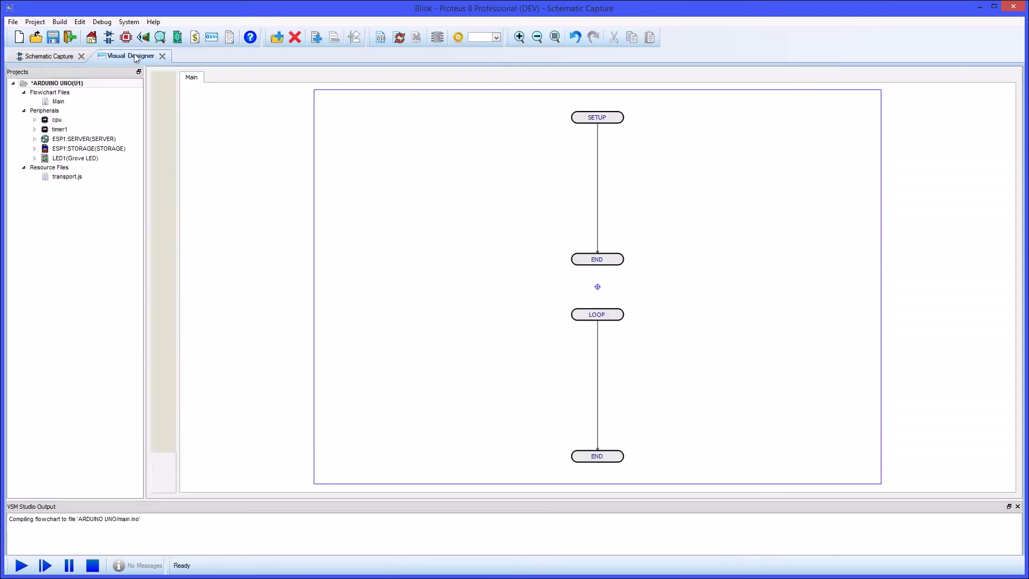
pyautogui.click(34, 139)
pyautogui.click(35, 139)
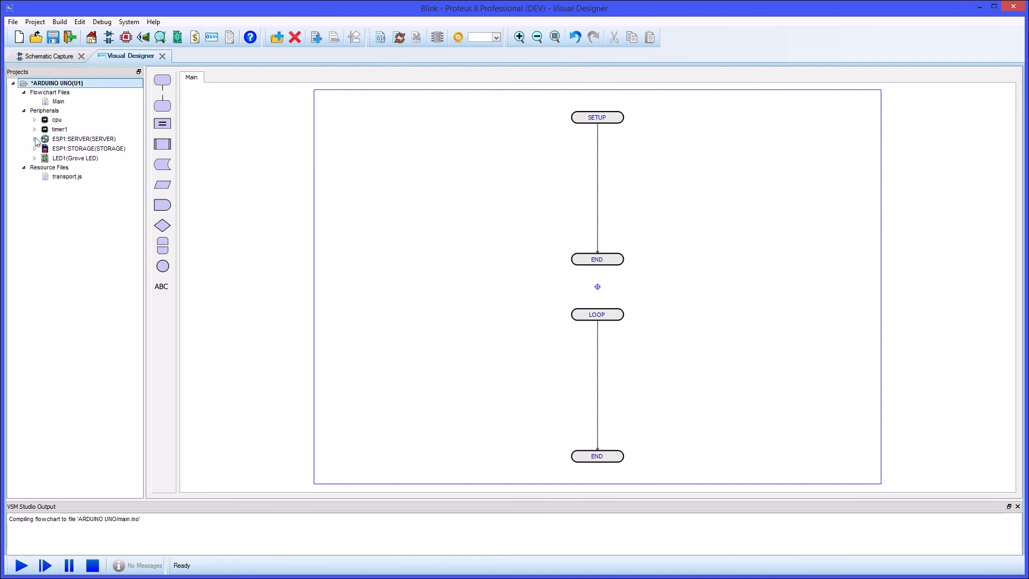
pyautogui.click(35, 148)
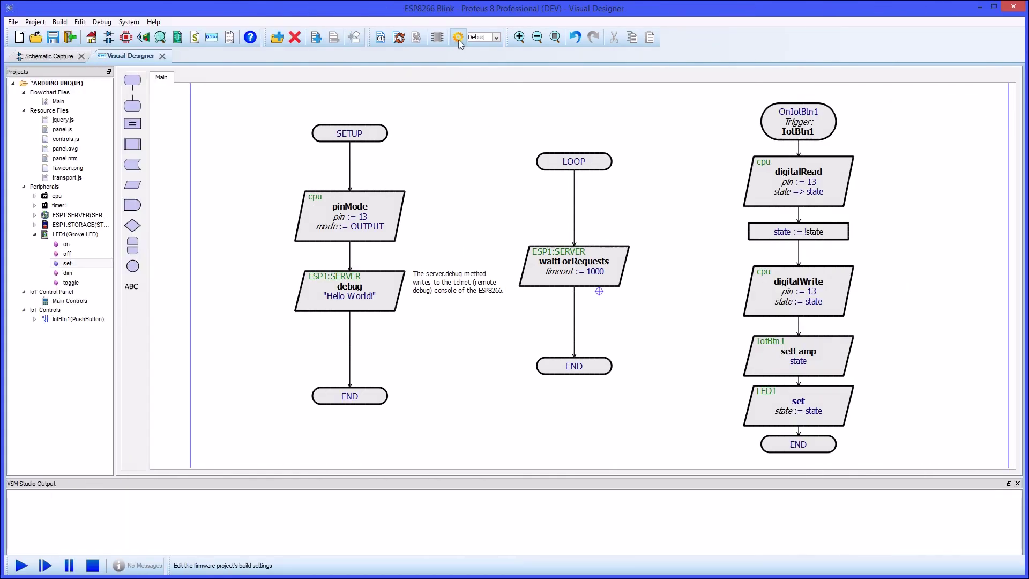
# Set programmer ESP8266, interface ESP8266 on Arduino Uno, and host esp8266_59eec1.local in Project Options
pyautogui.click(458, 40)
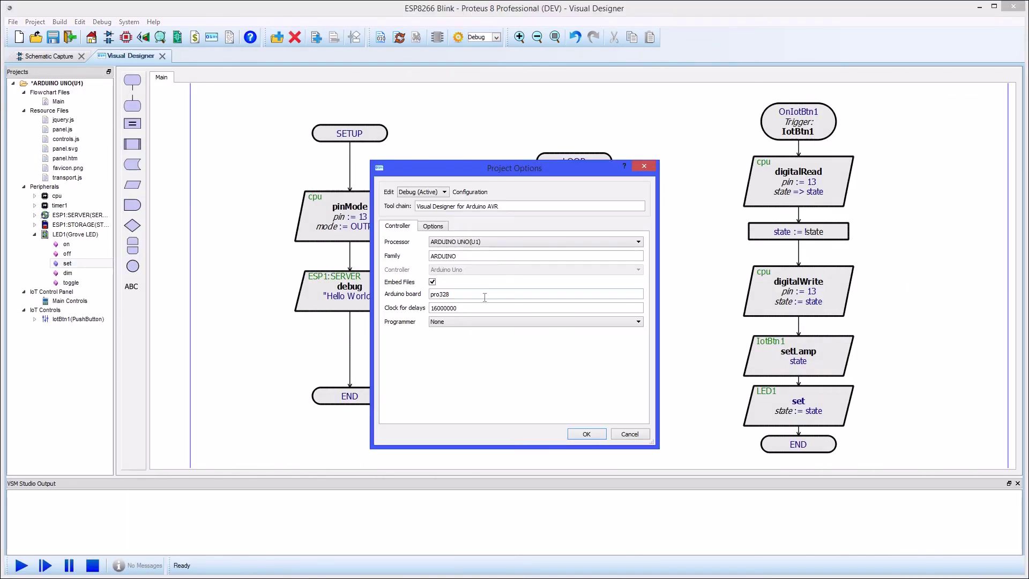
pyautogui.click(503, 323)
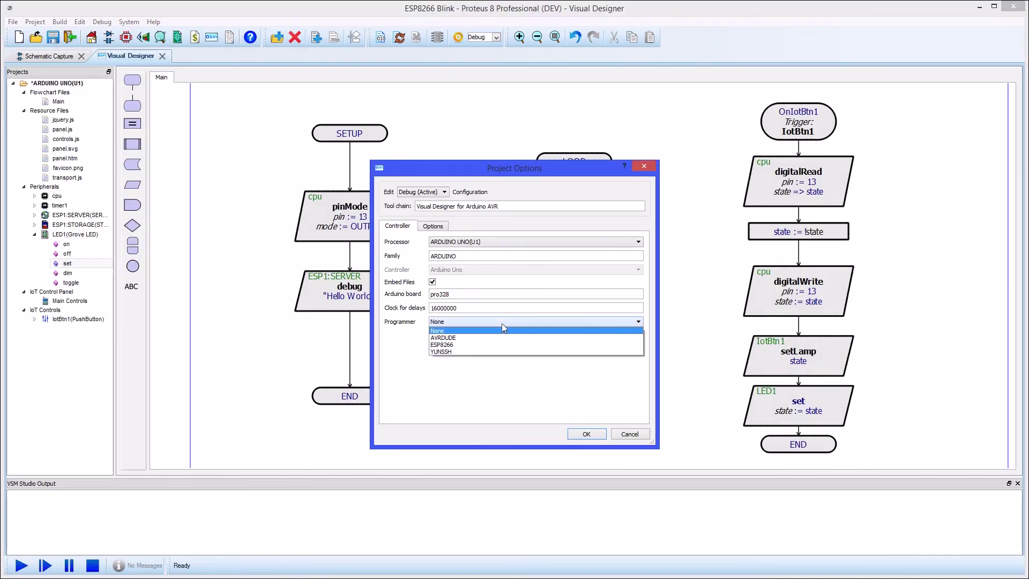
pyautogui.click(464, 344)
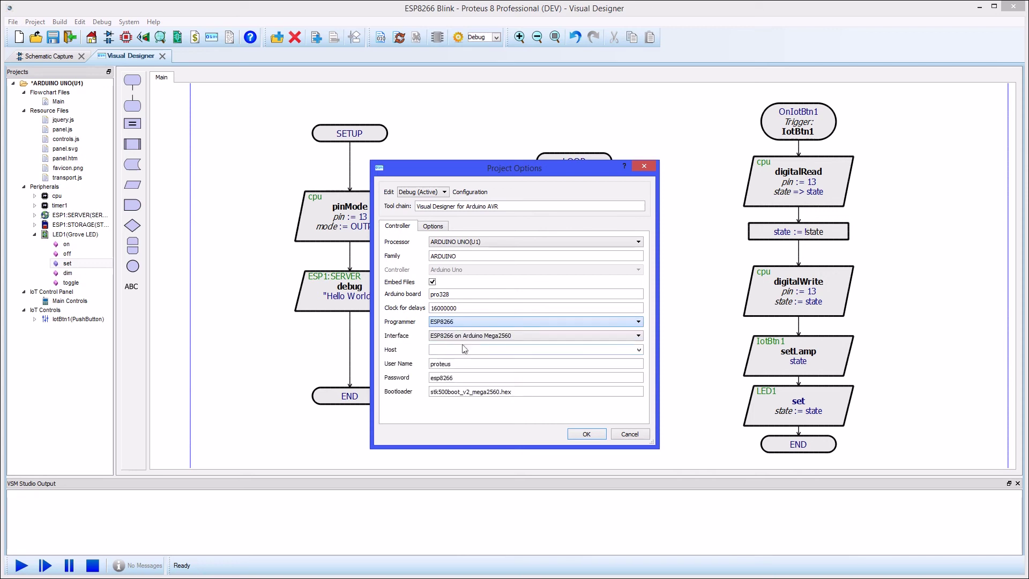
pyautogui.click(528, 338)
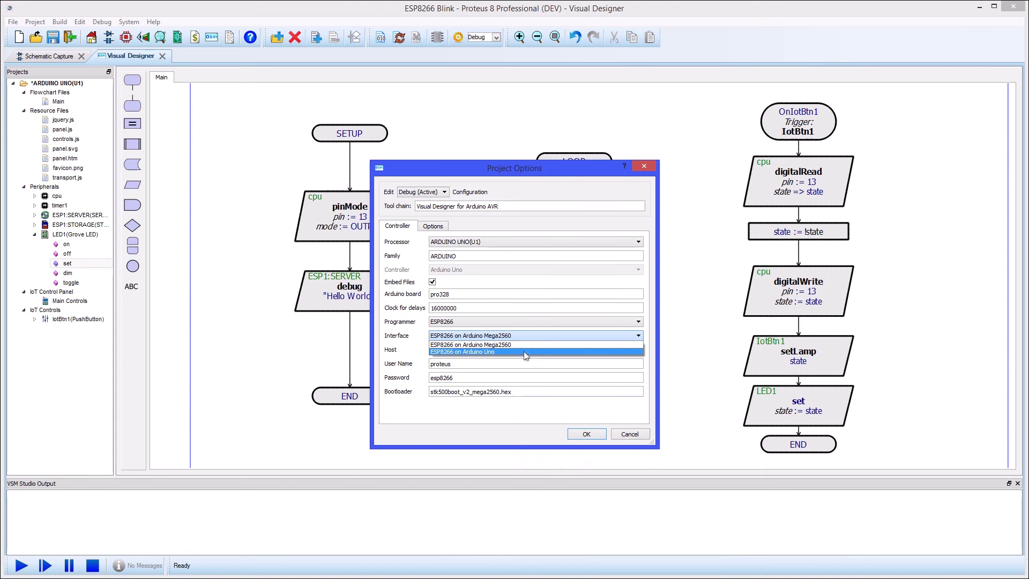
pyautogui.click(525, 352)
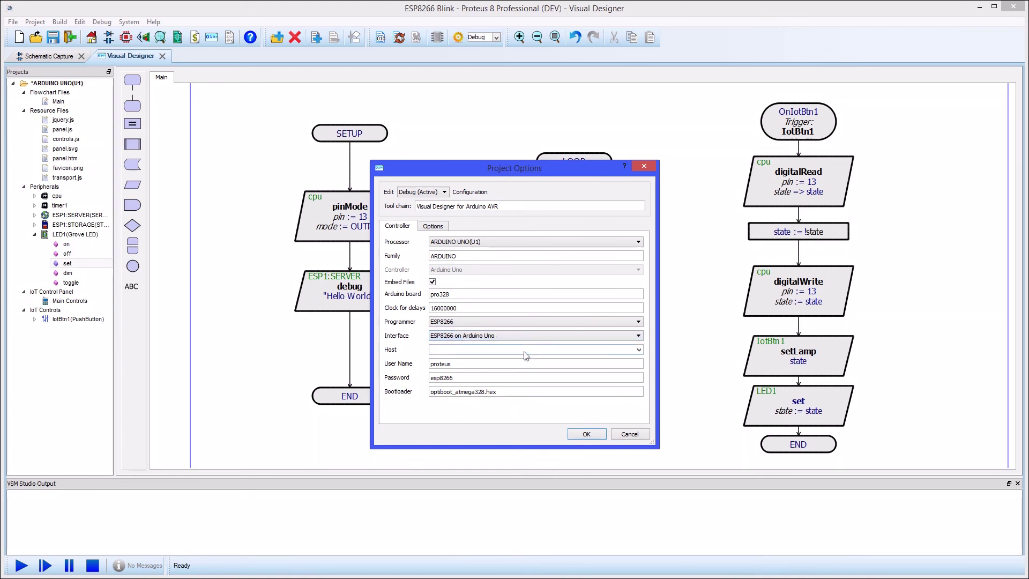
pyautogui.click(638, 349)
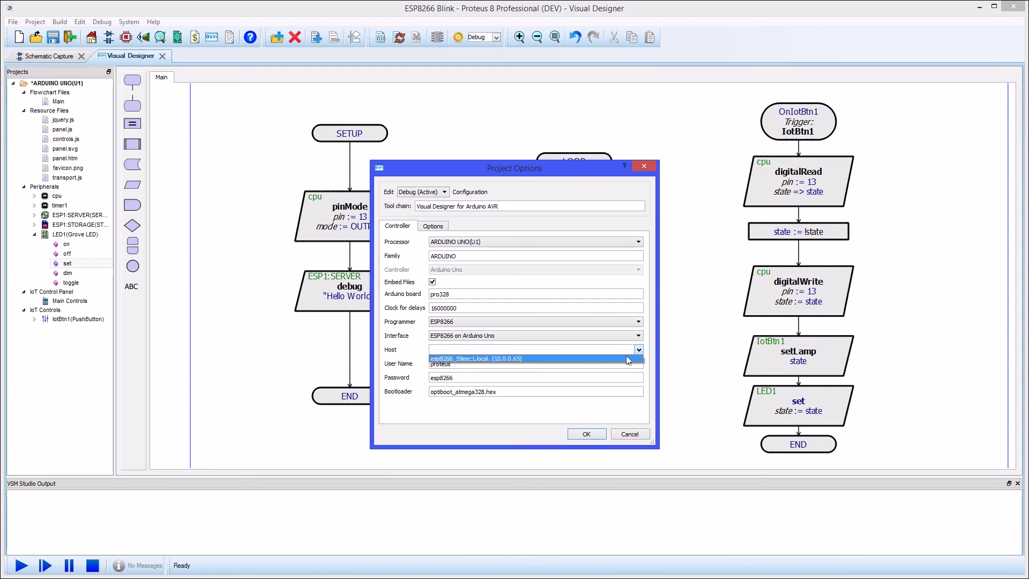
pyautogui.click(624, 360)
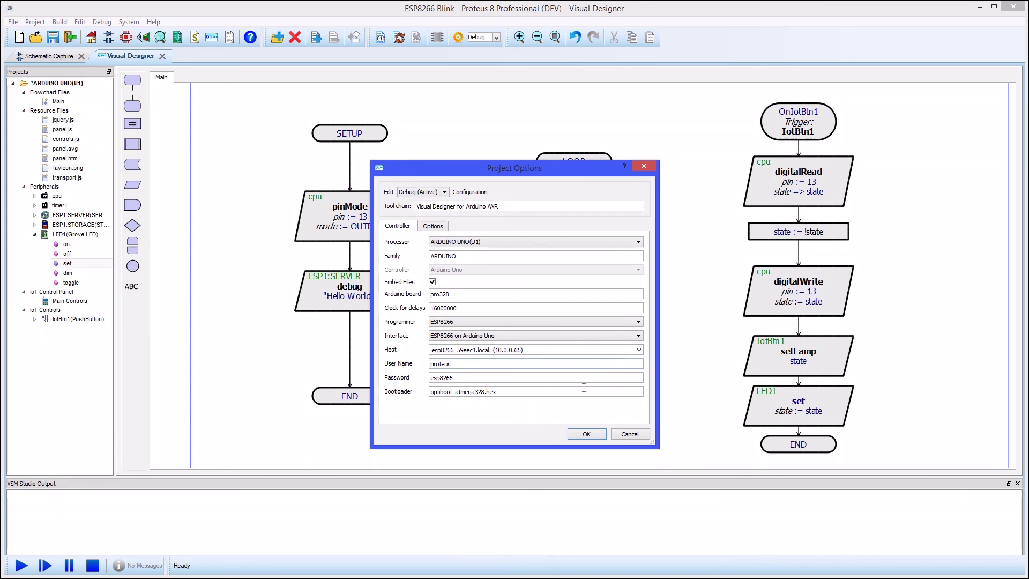
pyautogui.click(586, 433)
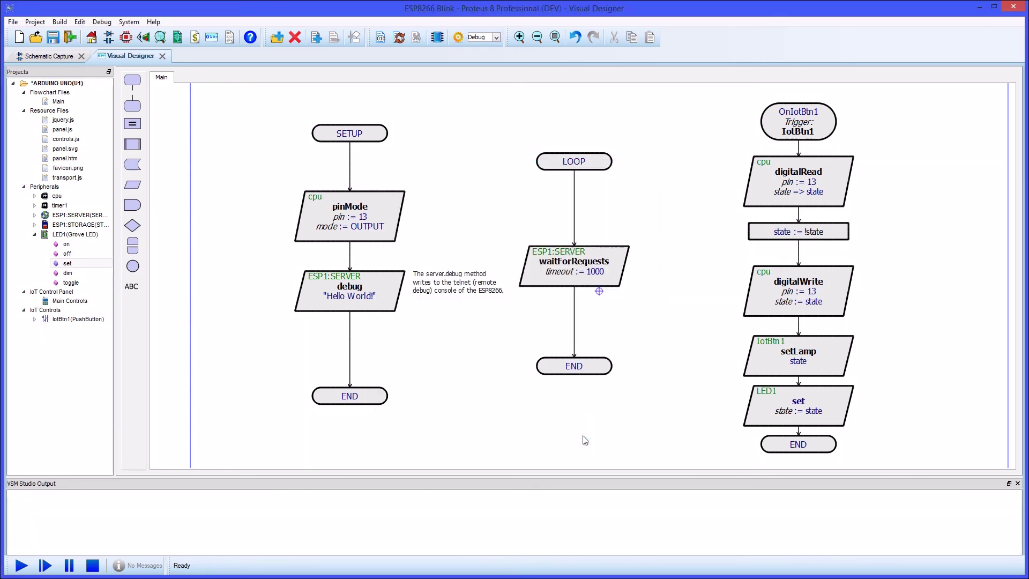
# Build the Blink flowchart firmware and upload it to the ESP8266 board at 10.0.0.65
pyautogui.click(380, 42)
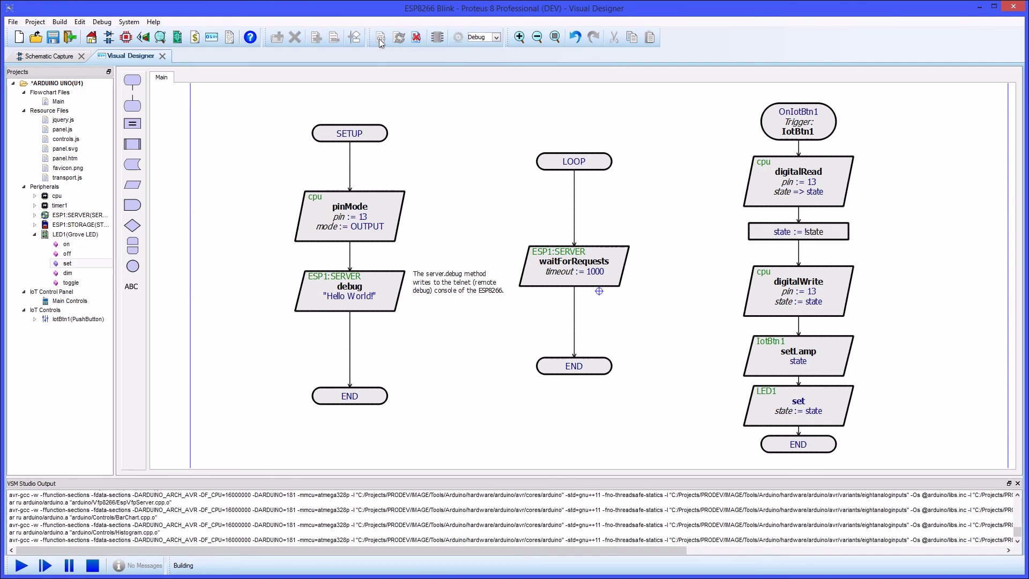
pyautogui.click(438, 38)
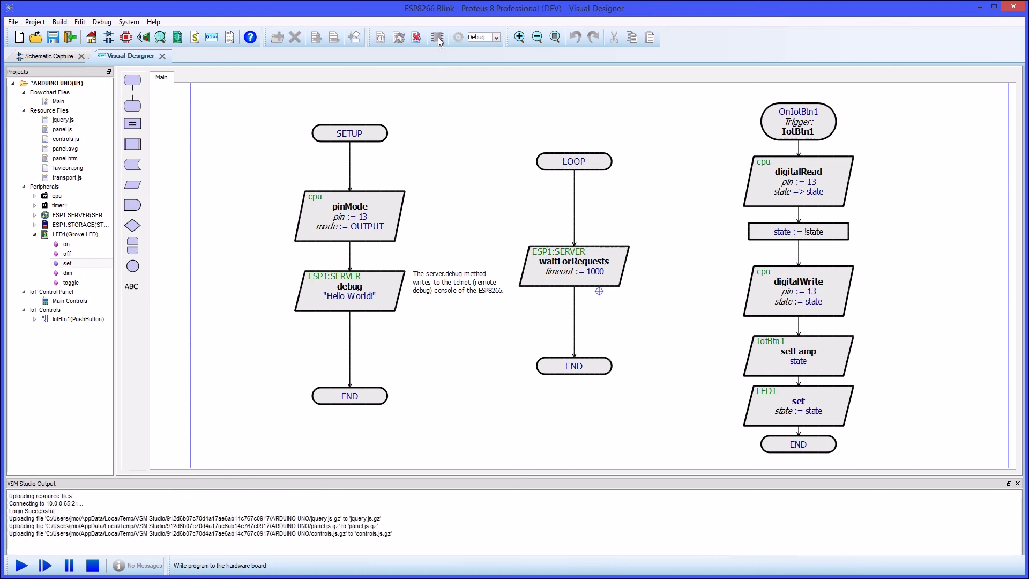